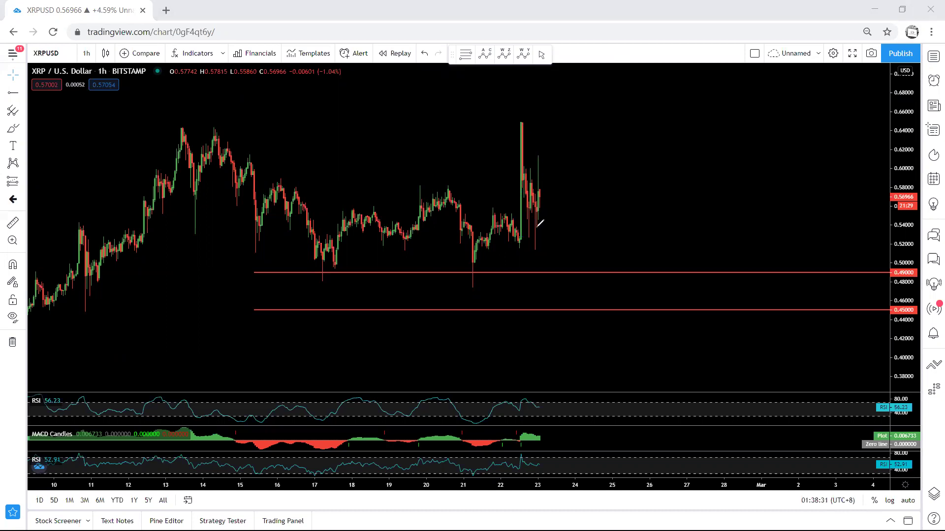
- Mark the swings from 21 February and the drop from the 22 February spike with freehand lines, and clear them
mouse_move(485, 209)
mouse_down()
mouse_move(502, 209)
mouse_move(486, 233)
mouse_move(517, 236)
mouse_up()
drag(522, 132, 537, 243)
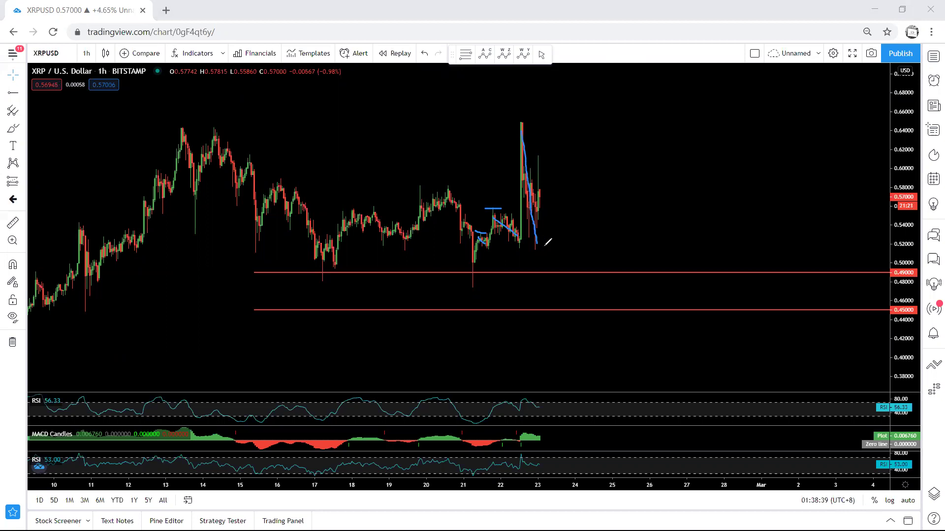
click(638, 62)
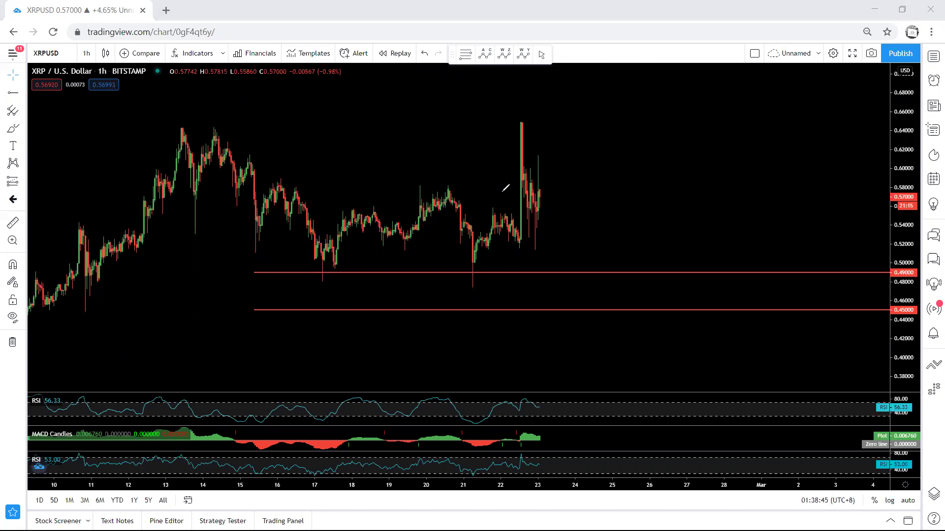
- Circle the price action from about 15 to 23 February with a freehand loop and clear the markings
mouse_move(533, 176)
mouse_down()
mouse_move(544, 221)
mouse_move(523, 173)
mouse_up()
key(ctrl+z)
scroll(394, 133, left, 5)
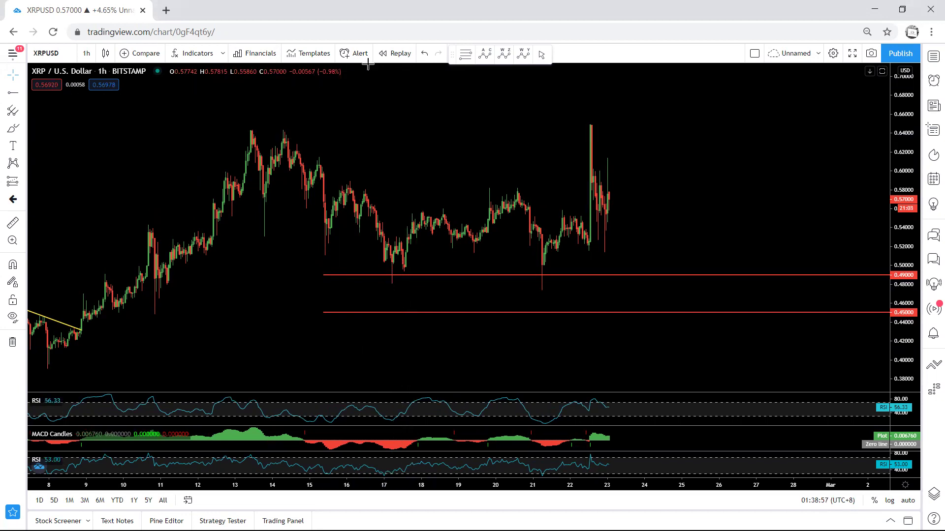
drag(285, 106, 638, 122)
mouse_move(681, 151)
mouse_down()
mouse_move(320, 139)
mouse_move(349, 138)
mouse_up()
click(631, 54)
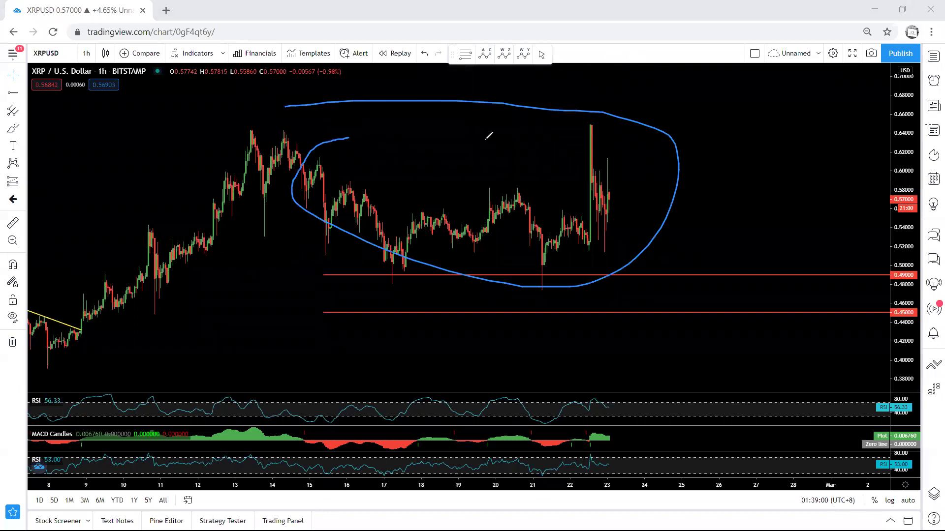
click(294, 54)
drag(399, 120, 385, 116)
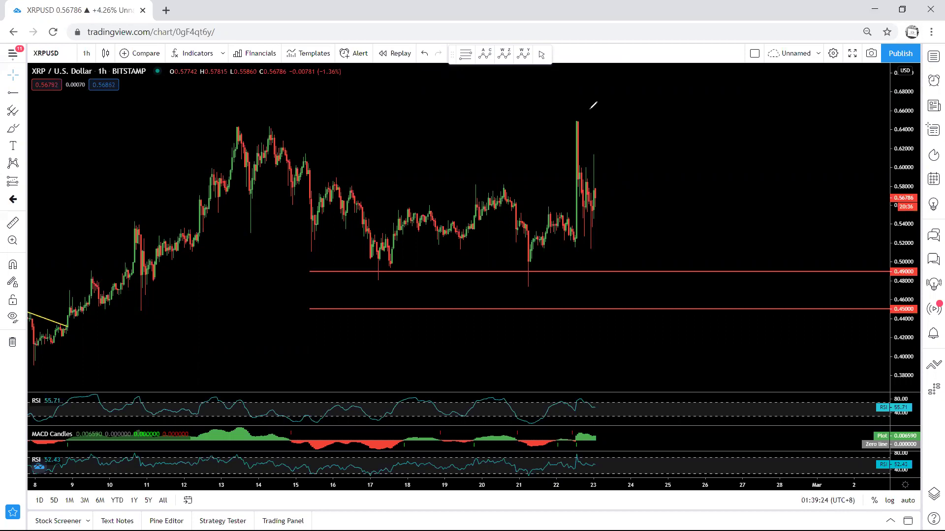
- Trace the swings from the 17 February low through the 20 February high to the latest drop, and clear the strokes
mouse_move(382, 261)
mouse_down()
mouse_move(481, 207)
mouse_move(401, 239)
mouse_up()
mouse_move(512, 214)
mouse_down()
mouse_move(526, 267)
mouse_move(542, 239)
mouse_up()
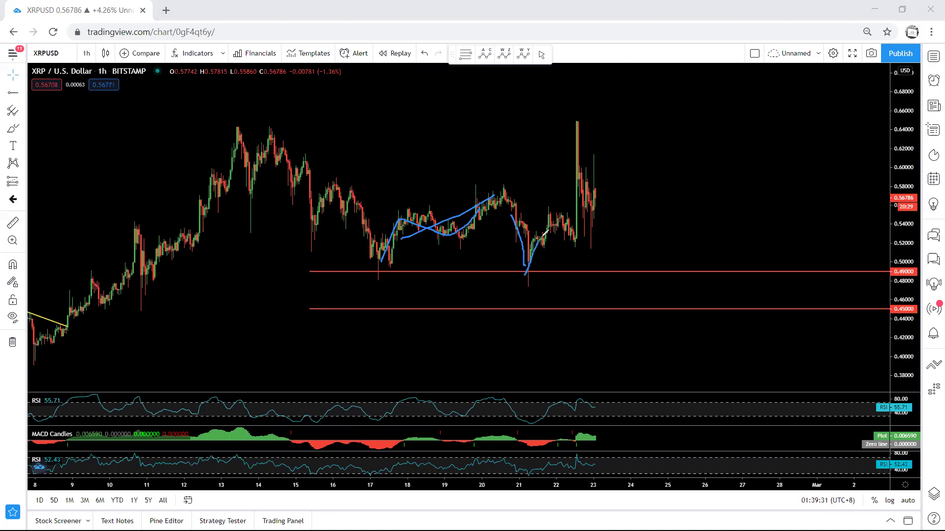
drag(498, 184, 514, 184)
drag(578, 180, 609, 280)
key(ctrl+shift+7)
- Trace the rise from the 21 February low to the spike, add a decline arrow towards 0.45, and clear the strokes
mouse_move(528, 268)
mouse_down()
mouse_move(570, 212)
mouse_move(577, 142)
mouse_up()
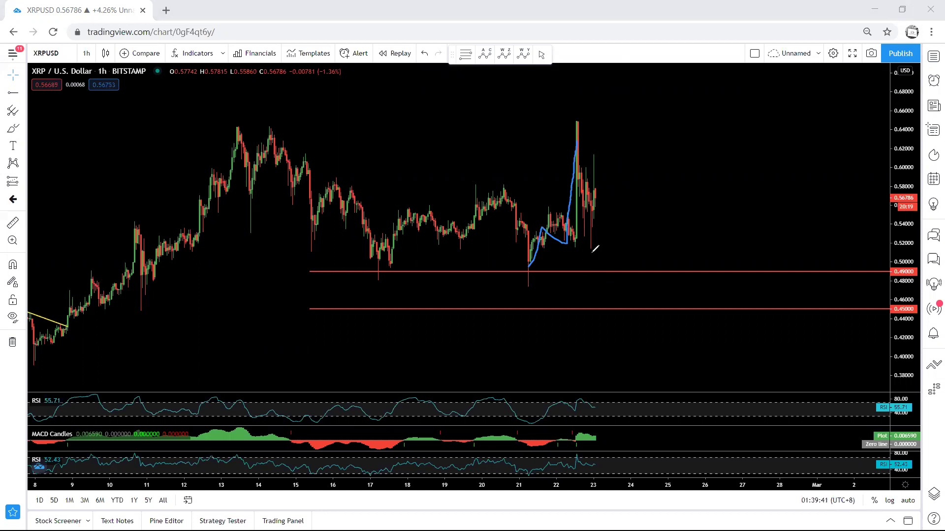
mouse_move(580, 166)
mouse_down()
mouse_move(615, 302)
mouse_move(610, 292)
mouse_up()
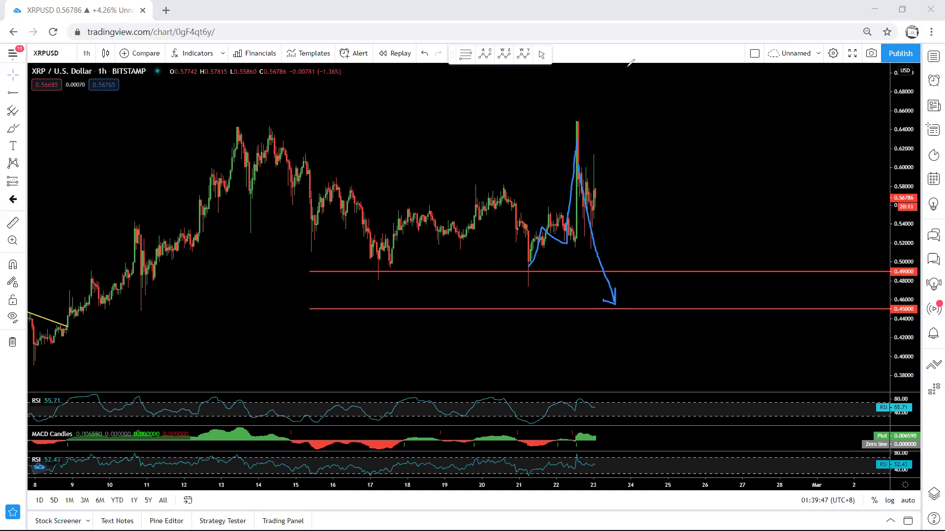
key(e)
- Circle the latest candles with a decline arrow towards 0.46, and mark the level beneath the 21 February low
mouse_move(602, 208)
mouse_down()
mouse_move(594, 167)
mouse_move(591, 211)
mouse_move(636, 290)
mouse_move(628, 294)
mouse_up()
drag(510, 289, 551, 289)
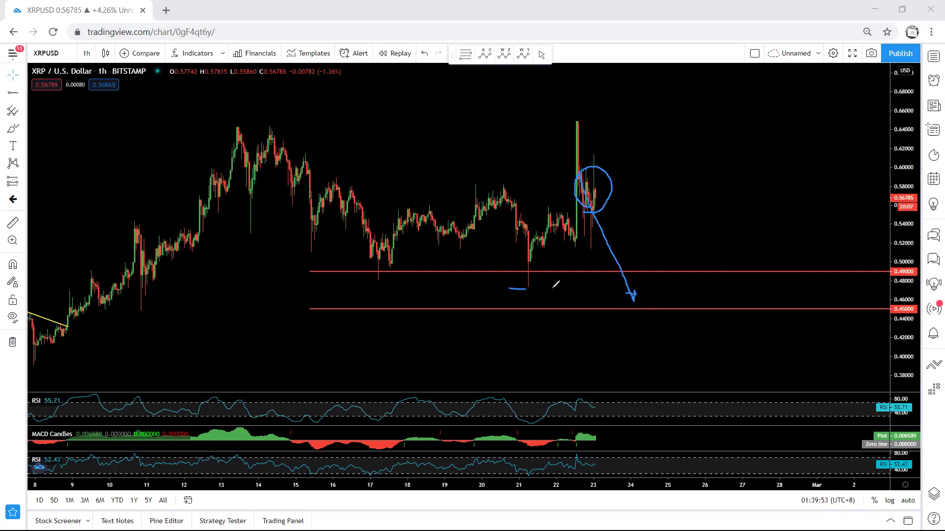
mouse_move(379, 266)
mouse_down()
mouse_move(456, 201)
mouse_move(509, 270)
mouse_move(577, 130)
mouse_move(643, 309)
mouse_move(618, 303)
mouse_up()
- Trace the waves from the 17 February low to the 22 February spike and mark the 20 February high with a line
mouse_move(243, 141)
mouse_down()
mouse_move(379, 248)
mouse_move(445, 240)
mouse_move(490, 192)
mouse_up()
drag(525, 274, 582, 133)
mouse_move(504, 187)
mouse_down()
mouse_move(525, 272)
mouse_move(508, 232)
mouse_move(530, 258)
mouse_up()
drag(486, 183, 533, 184)
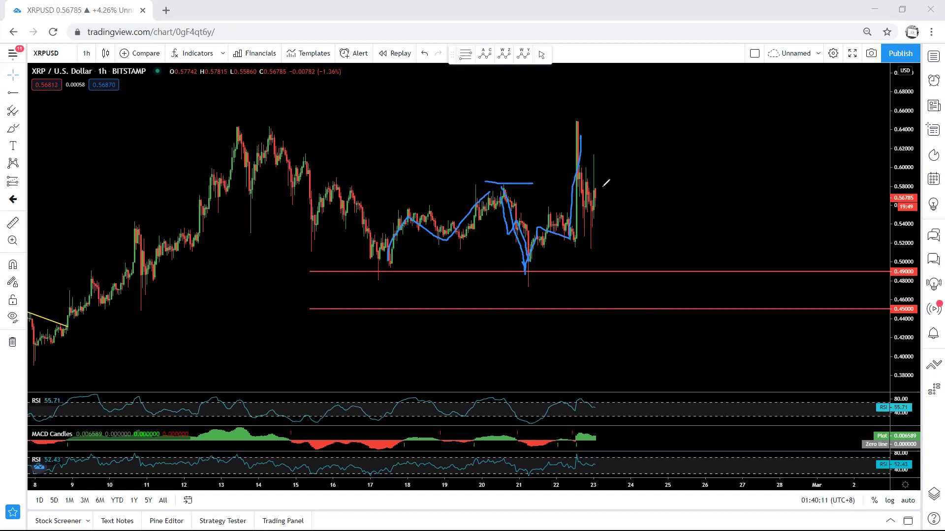
- Draw a projected drop to 0.45 and about 0.41 with a rebound arrow to about 0.67, and clear all strokes
mouse_move(577, 132)
mouse_down()
mouse_move(633, 308)
mouse_move(635, 298)
mouse_move(615, 304)
mouse_up()
mouse_move(266, 142)
mouse_down()
mouse_move(370, 256)
mouse_move(468, 182)
mouse_move(563, 129)
mouse_up()
drag(491, 275, 556, 287)
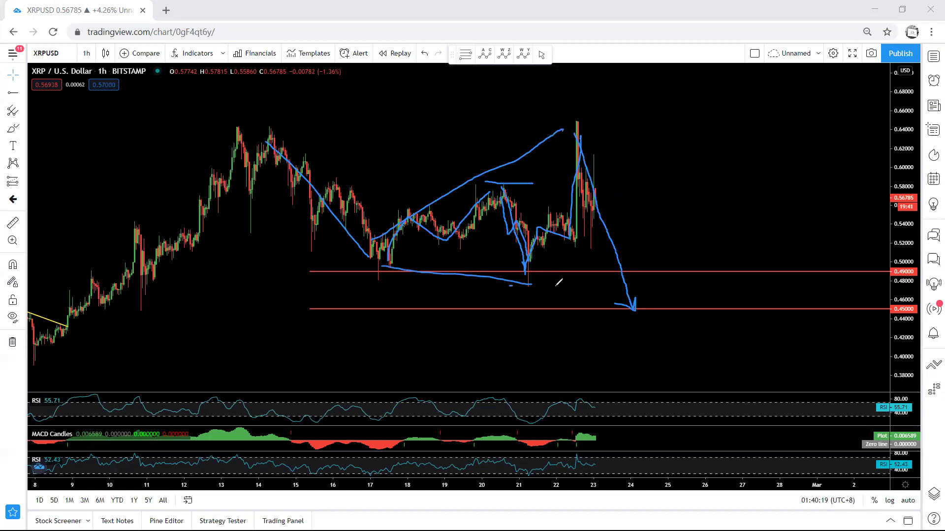
mouse_move(609, 259)
mouse_down()
mouse_move(646, 343)
mouse_move(626, 338)
mouse_move(694, 138)
mouse_move(688, 109)
mouse_move(706, 118)
mouse_up()
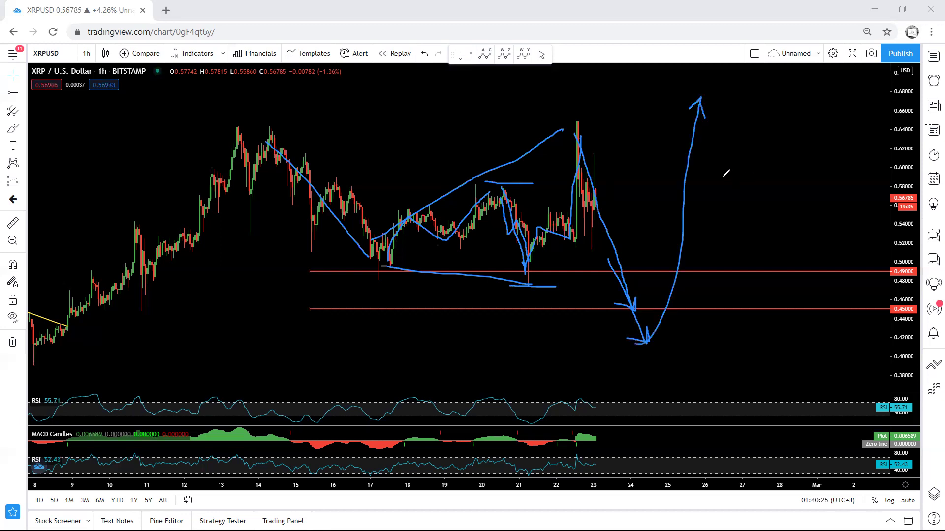
key(ctrl+shift+7)
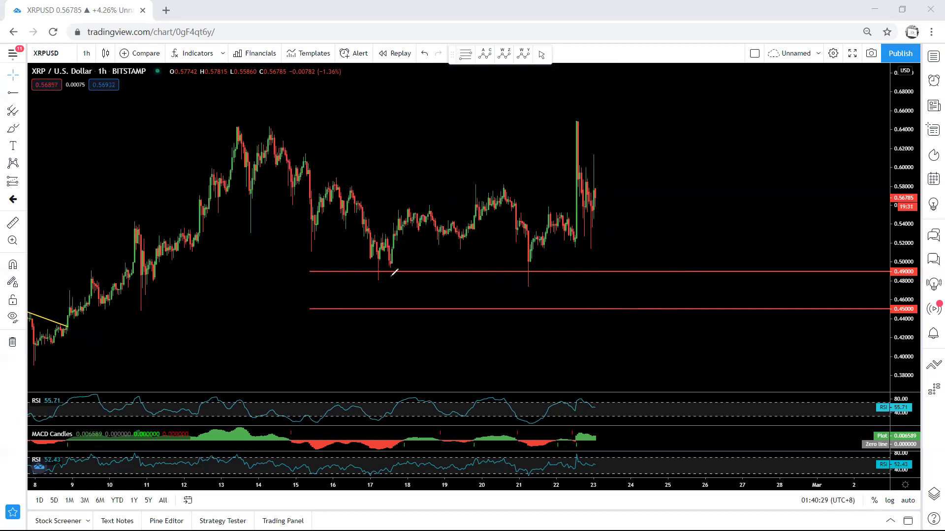
- Underline the 17 and 21 February lows, circle the two declines leading into them, and clear the markings
drag(533, 288, 507, 290)
drag(391, 282, 368, 282)
mouse_move(261, 131)
mouse_down()
mouse_move(370, 257)
mouse_move(492, 185)
mouse_move(537, 284)
mouse_move(539, 223)
mouse_move(493, 197)
mouse_move(523, 289)
mouse_up()
mouse_move(325, 270)
mouse_down()
mouse_move(344, 276)
mouse_move(269, 98)
mouse_move(318, 257)
mouse_up()
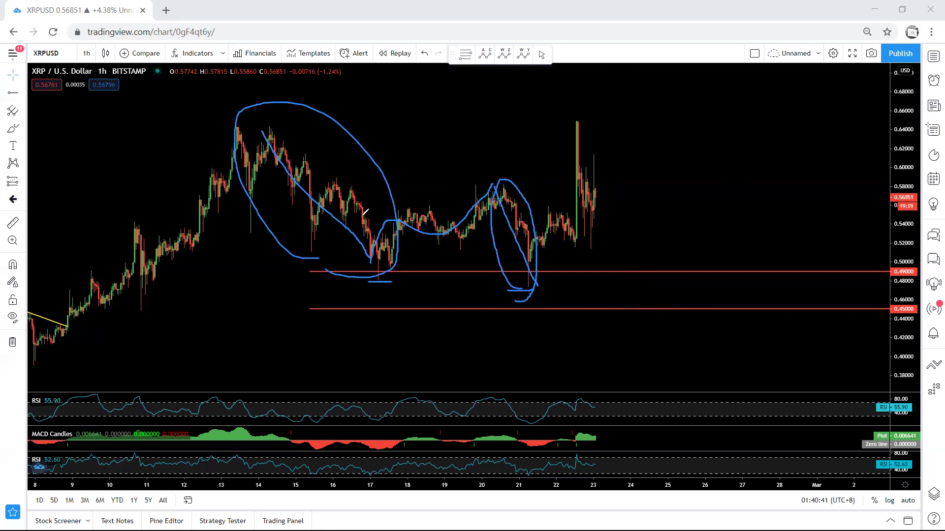
click(619, 64)
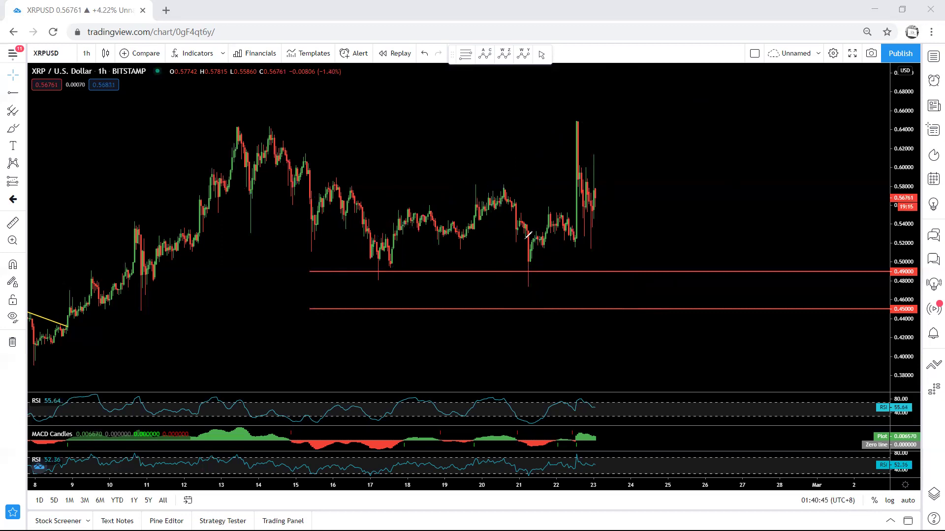
- Sketch the zigzag from the mid-February high with decline arrows to about 0.46 and 0.41, and clear the strokes
drag(494, 182, 516, 182)
drag(583, 186, 630, 298)
mouse_move(405, 261)
mouse_down()
mouse_move(490, 199)
mouse_move(527, 268)
mouse_move(581, 184)
mouse_move(640, 322)
mouse_move(628, 345)
mouse_up()
drag(255, 148, 418, 263)
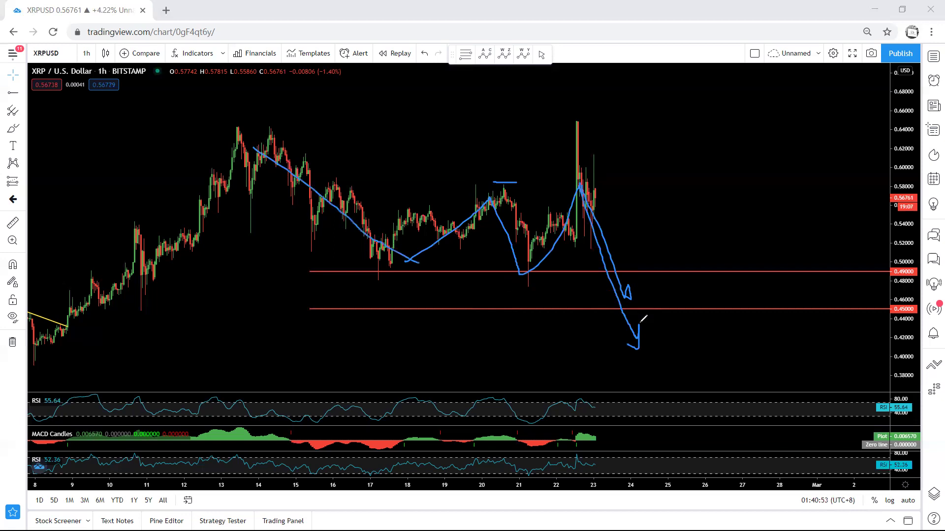
click(625, 70)
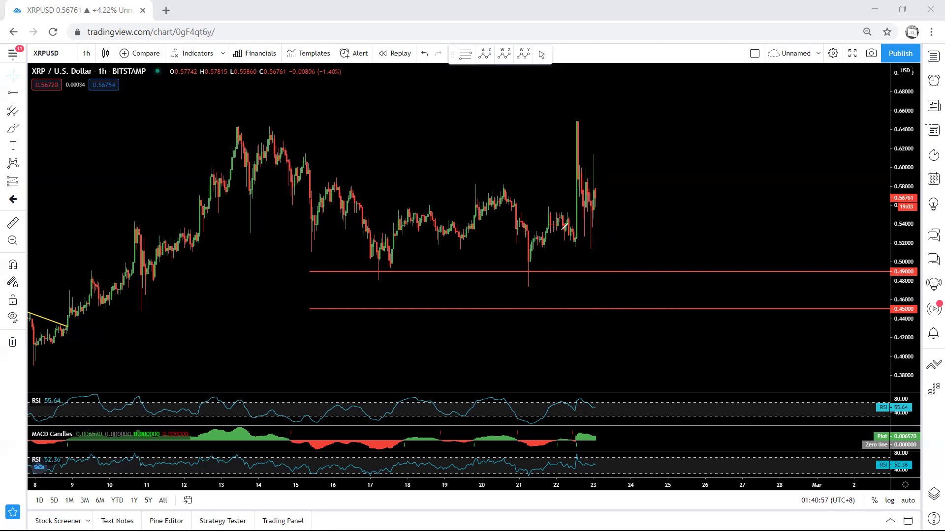
- Circle the latest candles, draw upward projection arrows above 0.66, and clear the markings
mouse_move(604, 212)
mouse_down()
mouse_move(590, 217)
mouse_move(668, 76)
mouse_move(684, 105)
mouse_up()
mouse_move(600, 203)
mouse_down()
mouse_move(591, 158)
mouse_move(580, 183)
mouse_move(608, 186)
mouse_up()
mouse_move(622, 141)
mouse_down()
mouse_move(618, 94)
mouse_move(611, 108)
mouse_move(628, 104)
mouse_move(630, 120)
mouse_up()
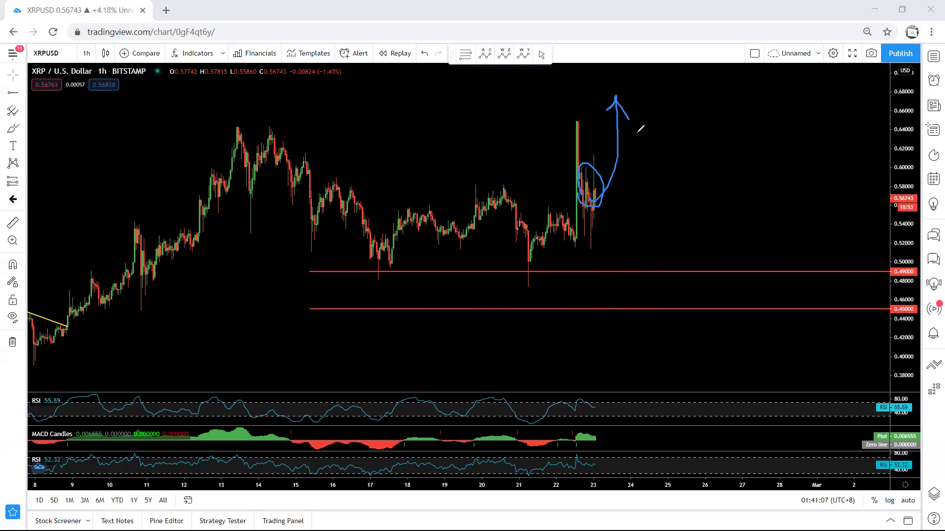
key(ctrl+z)
mouse_move(581, 198)
mouse_down()
mouse_move(609, 106)
mouse_move(646, 124)
mouse_move(652, 115)
mouse_move(633, 127)
mouse_move(660, 75)
mouse_up()
drag(648, 81, 665, 85)
click(619, 66)
- Draw a sideways-then-falling path with arrows to about 0.45 and 0.42, and underline the 21 February low
mouse_move(580, 203)
mouse_down()
mouse_move(592, 186)
mouse_move(617, 185)
mouse_move(649, 307)
mouse_move(656, 295)
mouse_up()
drag(621, 301, 652, 313)
drag(511, 285, 545, 286)
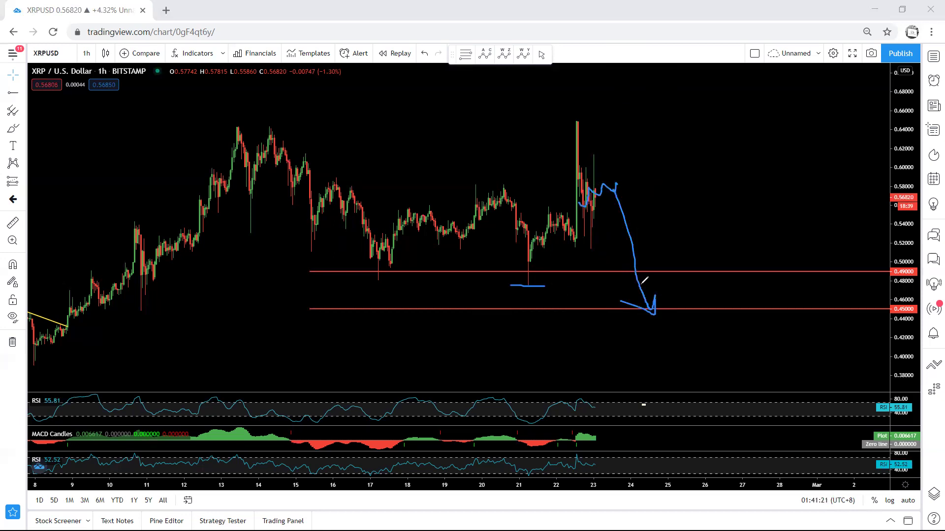
mouse_move(616, 188)
mouse_down()
mouse_move(655, 337)
mouse_move(657, 323)
mouse_move(630, 339)
mouse_up()
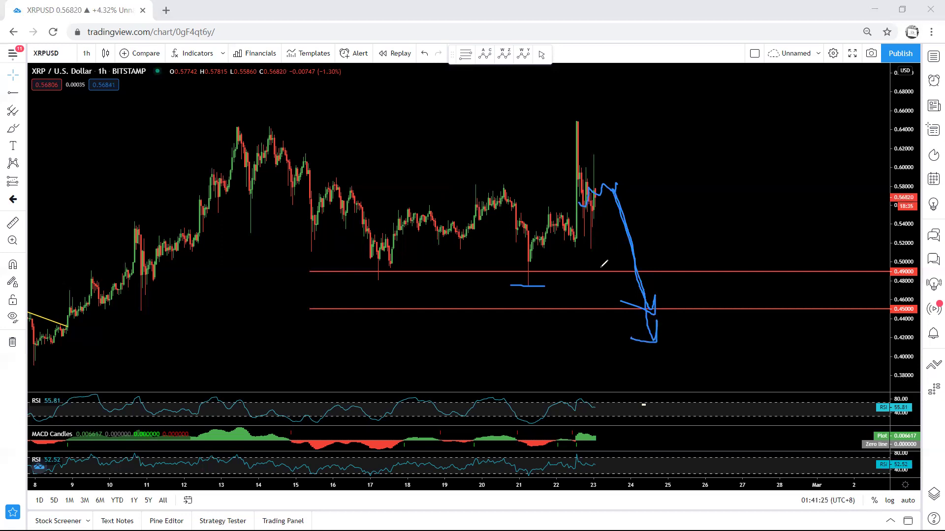
- Add a rebound arrow to about 0.68 and circle the 17–23 February correction, and clear all strokes
mouse_move(649, 343)
mouse_down()
mouse_move(734, 94)
mouse_move(745, 89)
mouse_move(751, 114)
mouse_up()
mouse_move(379, 264)
mouse_down()
mouse_move(608, 218)
mouse_move(605, 132)
mouse_move(409, 206)
mouse_move(458, 271)
mouse_up()
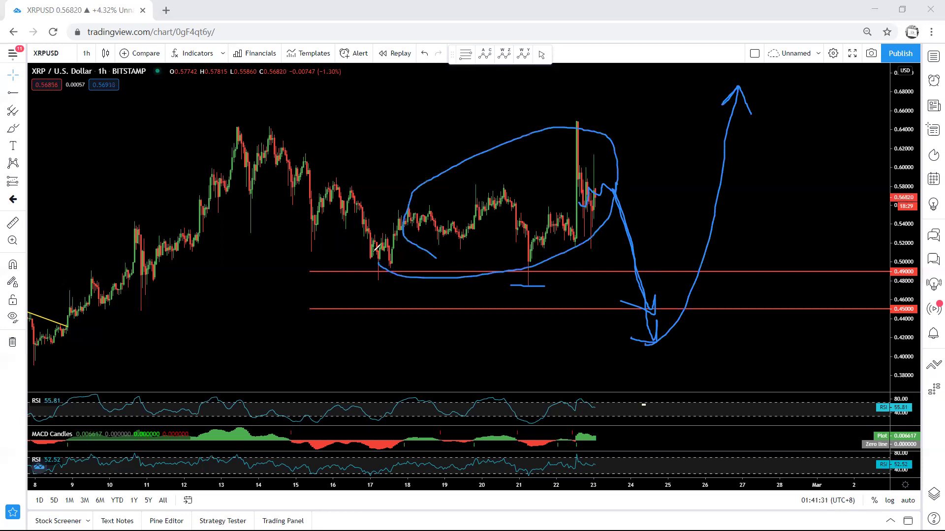
drag(270, 132, 354, 255)
drag(600, 182, 655, 322)
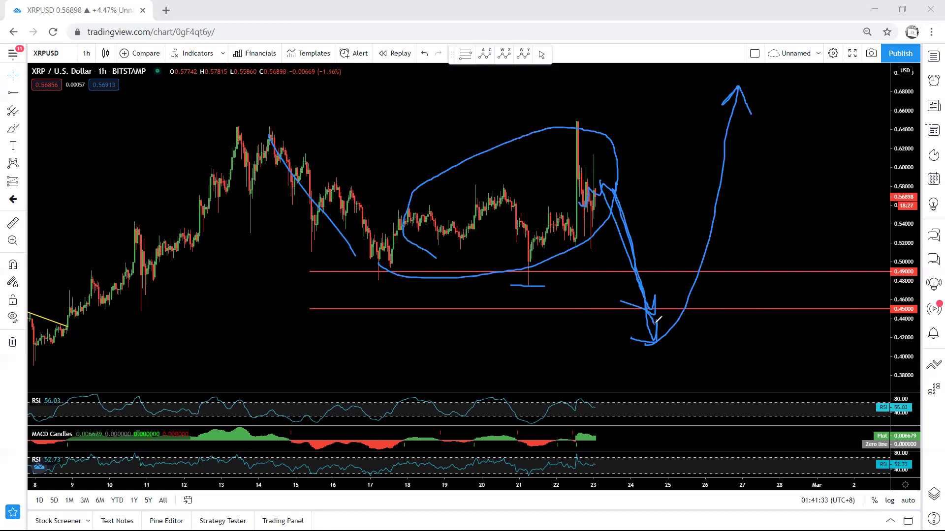
click(624, 69)
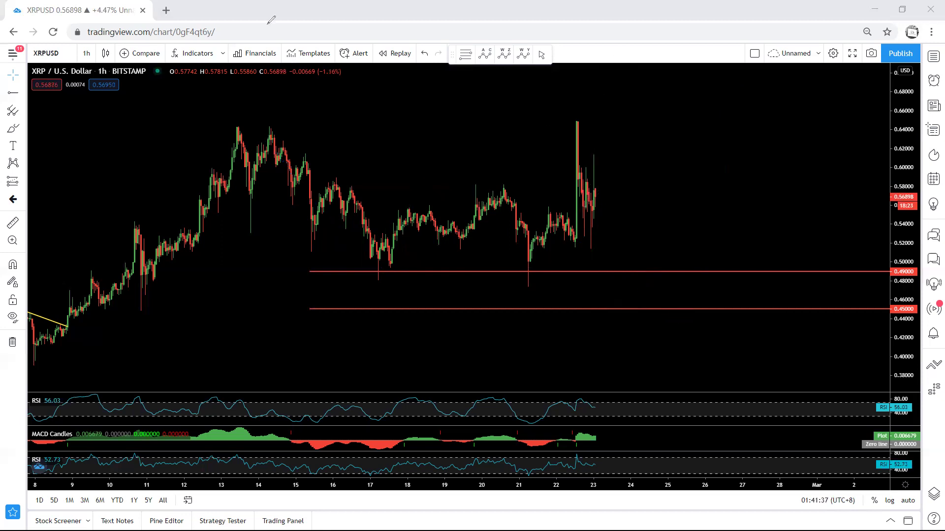
- View the XRP / U.S. Dollar chart on the one-day interval and on the four-hour interval
click(86, 53)
click(94, 298)
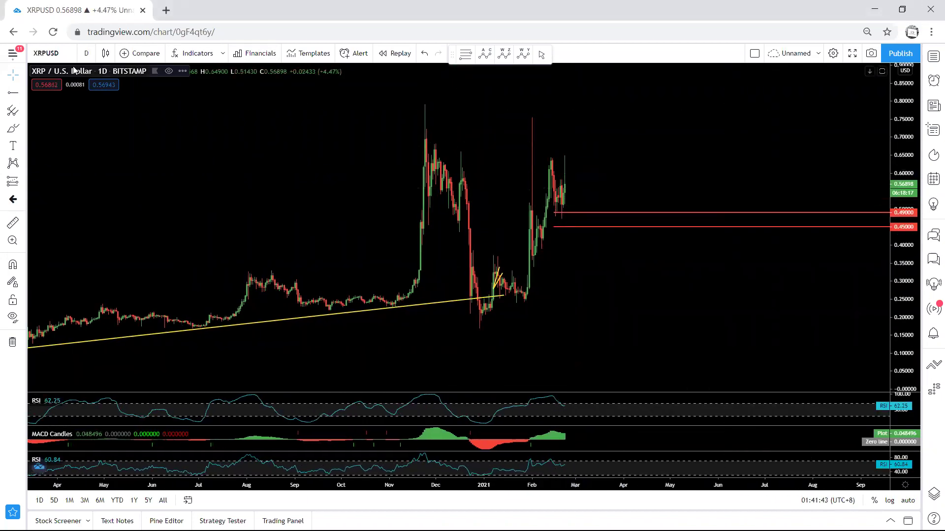
click(87, 53)
click(99, 266)
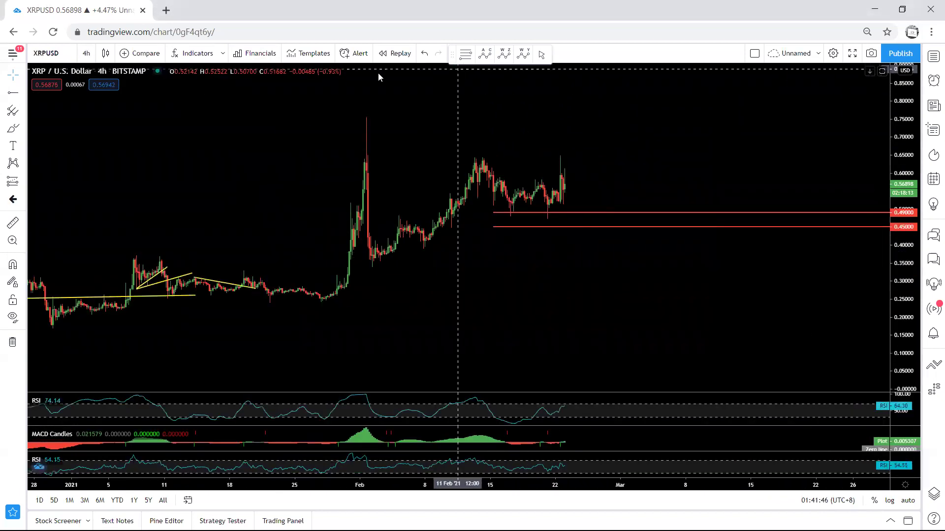
- Circle the latest correction on the four-hour chart and draw a drop below 0.45 with a rebound arrow to about 0.75
mouse_move(559, 168)
mouse_down()
mouse_move(576, 188)
mouse_move(532, 210)
mouse_move(510, 198)
mouse_up()
drag(471, 160, 503, 199)
drag(569, 179, 595, 236)
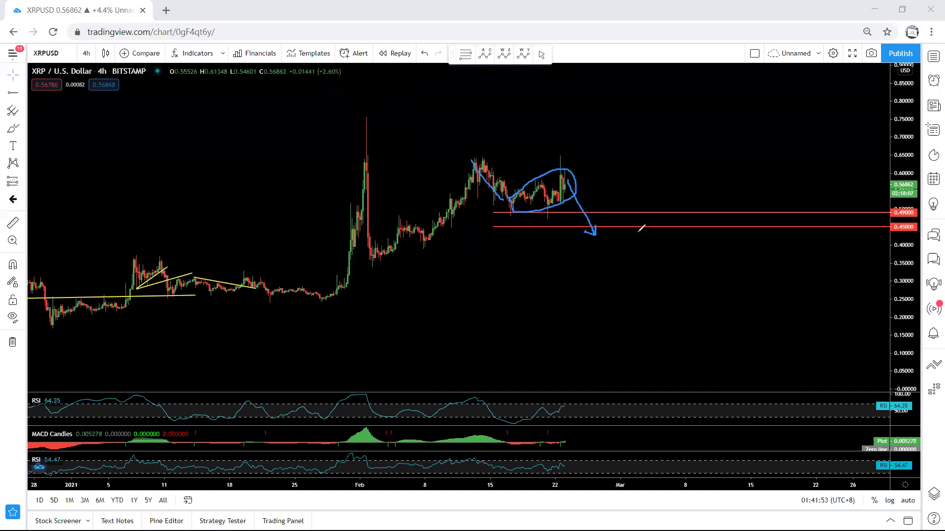
mouse_move(652, 141)
mouse_down()
mouse_move(592, 183)
mouse_move(609, 189)
mouse_up()
mouse_move(597, 231)
mouse_down()
mouse_move(673, 120)
mouse_move(675, 138)
mouse_up()
mouse_move(740, 162)
mouse_down()
mouse_move(724, 174)
mouse_move(666, 181)
mouse_up()
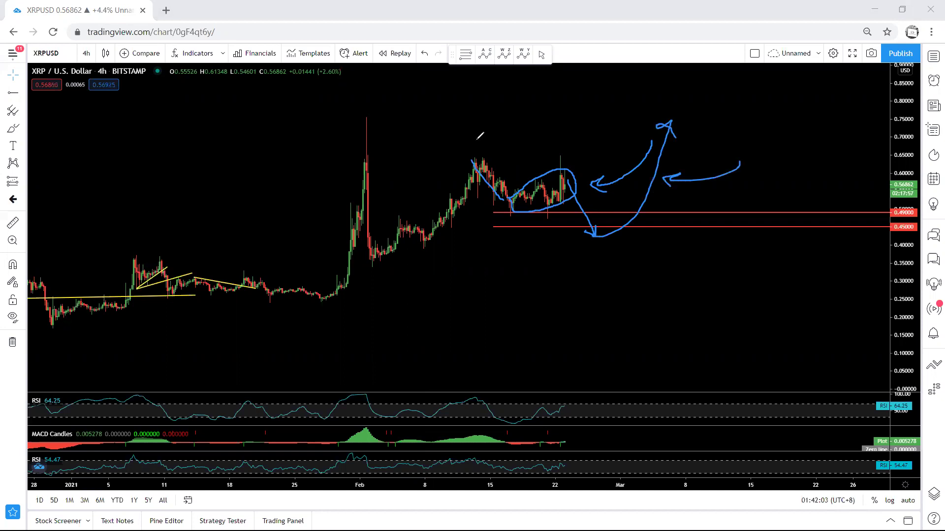
- Mark the two February spike highs with horizontal lines, redraw the decline arrow to about 0.45, and clear the strokes
drag(528, 154, 605, 154)
drag(385, 116, 386, 117)
drag(564, 179, 592, 235)
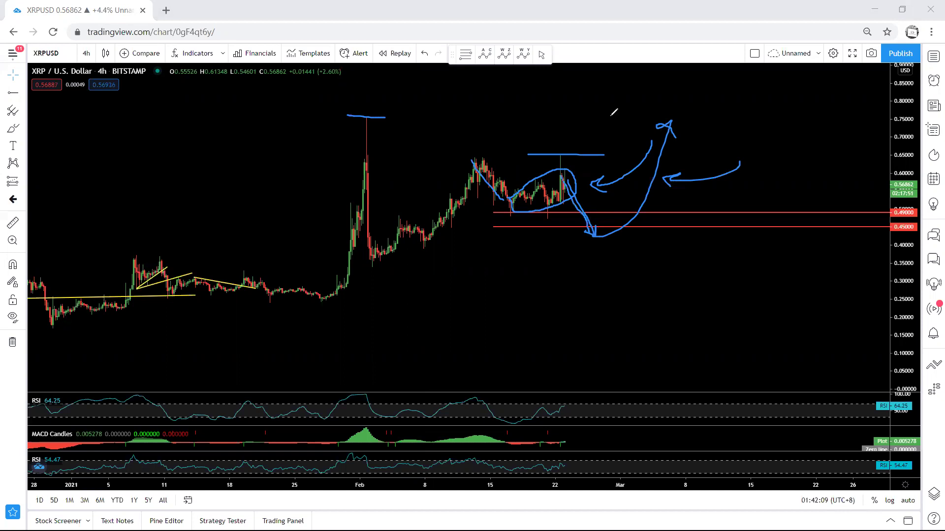
key(ctrl+shift+6)
mouse_move(565, 169)
mouse_down()
mouse_move(577, 226)
mouse_move(551, 218)
mouse_up()
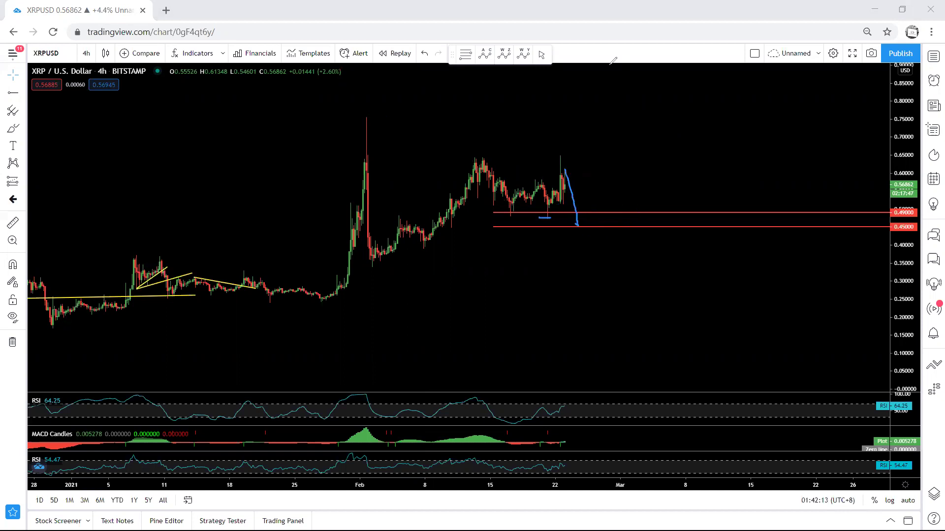
key(Escape)
- Return the XRP / U.S. Dollar chart to the one-hour interval
click(90, 58)
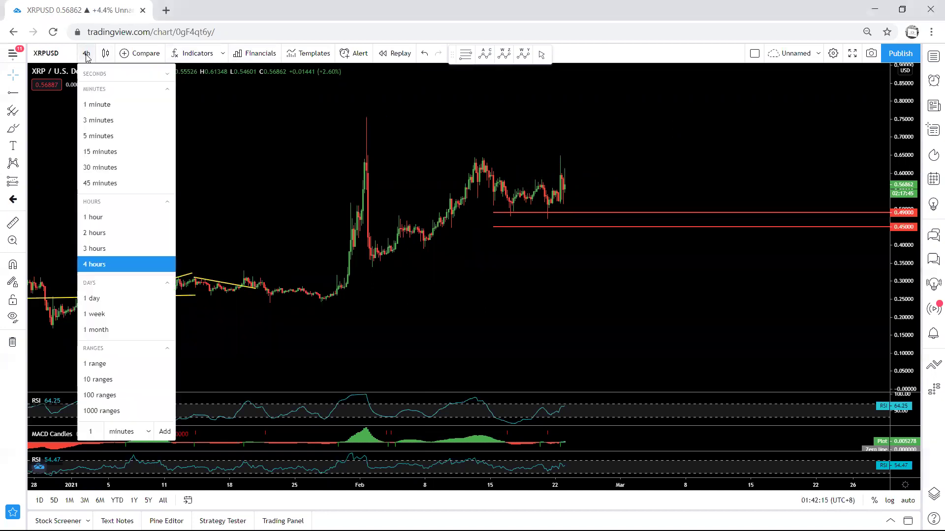
click(114, 214)
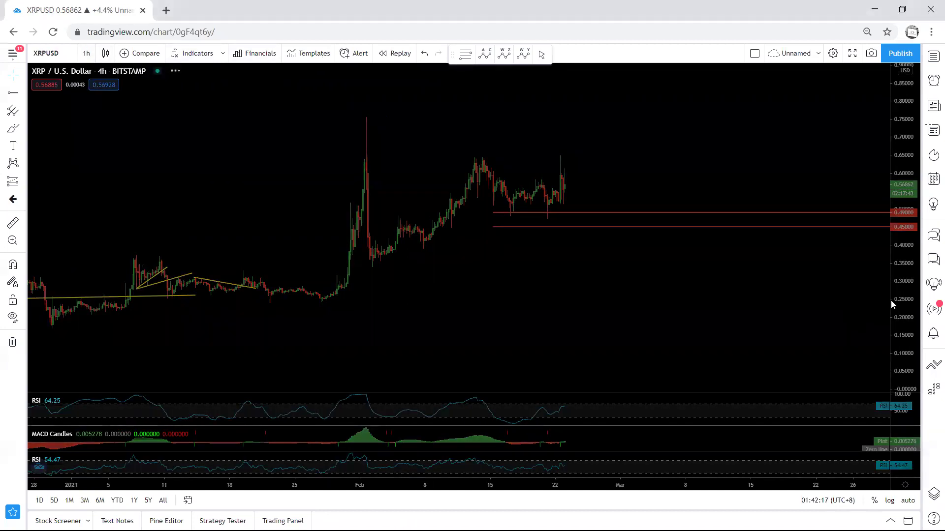
drag(899, 302, 909, 350)
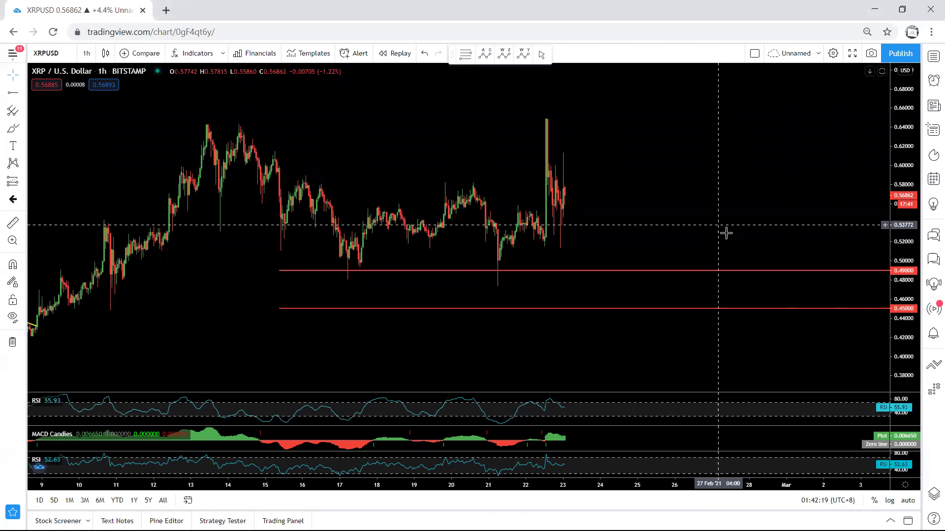
drag(718, 225, 737, 234)
- Circle the latest candles and draw a rising path with a consolidation near 0.64 and an arrow to about 0.69
key(ctrl+shift+d)
mouse_move(565, 222)
mouse_down()
mouse_move(598, 198)
mouse_move(566, 211)
mouse_move(603, 151)
mouse_move(605, 128)
mouse_move(608, 145)
mouse_move(622, 138)
mouse_move(651, 146)
mouse_move(643, 132)
mouse_move(657, 135)
mouse_up()
mouse_move(601, 144)
mouse_down()
mouse_move(639, 156)
mouse_move(664, 87)
mouse_move(670, 97)
mouse_up()
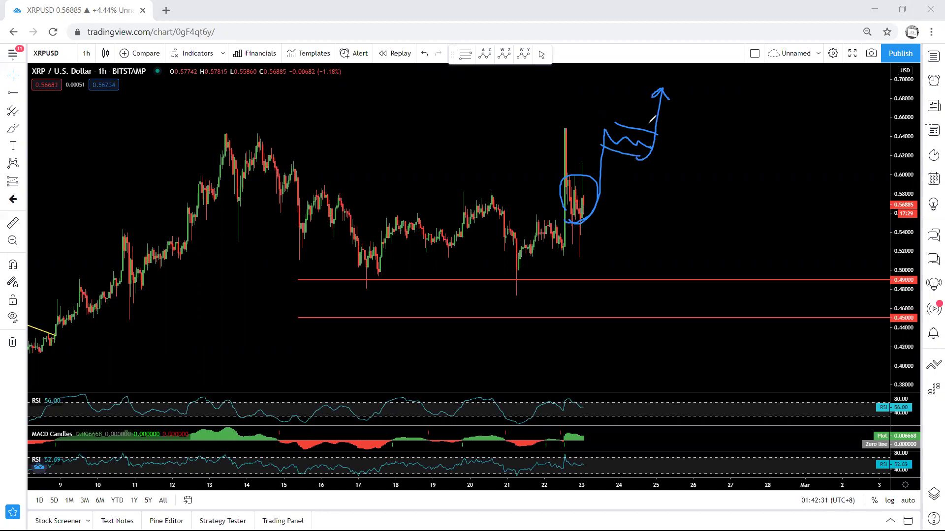
- Trace the mid-February decline and following swings with an upward projection, and clear all strokes
drag(584, 199, 619, 146)
drag(480, 207, 382, 249)
drag(261, 156, 317, 224)
mouse_move(487, 200)
mouse_down()
mouse_move(514, 288)
mouse_move(591, 225)
mouse_move(640, 108)
mouse_up()
key(ctrl+shift+6)
- Circle the candles following the 22 February spike and erase the circle
mouse_move(565, 213)
mouse_down()
mouse_move(573, 171)
mouse_move(573, 208)
mouse_up()
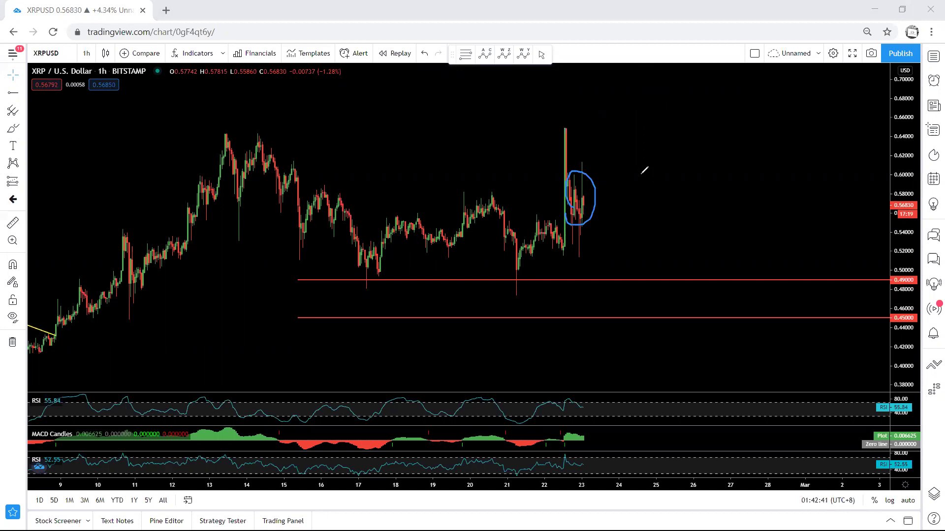
drag(565, 187, 601, 199)
key(ctrl+z)
key(ctrl+z)
- Sketch a rising path from the latest candles to about 0.65, retrace the upward move, and erase the strokes
drag(581, 211, 608, 123)
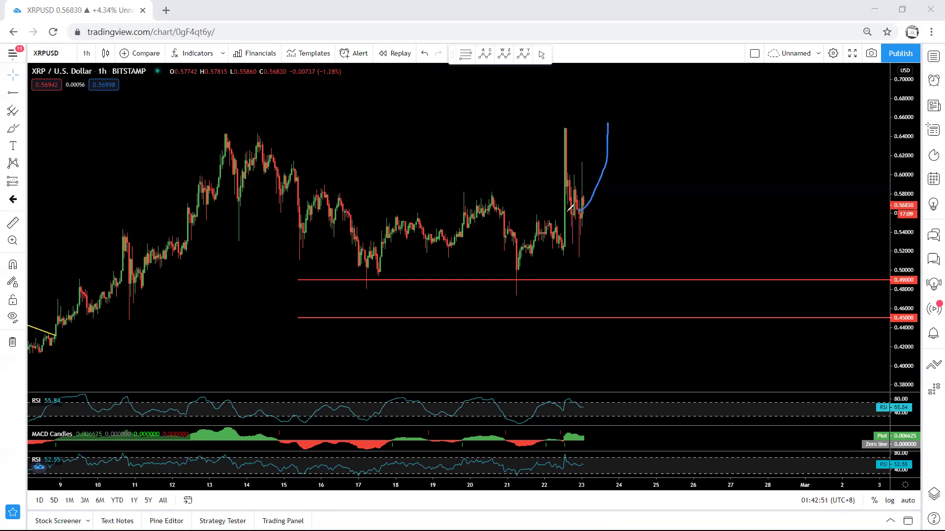
mouse_move(572, 213)
mouse_down()
mouse_move(604, 117)
mouse_move(656, 129)
mouse_up()
key(ctrl+z)
- Sketch a drop from the latest candles to about 0.45 with a rebound arrow to about 0.65, and underline the 21 February low
mouse_move(574, 205)
mouse_down()
mouse_move(611, 313)
mouse_move(579, 318)
mouse_up()
drag(501, 298, 523, 298)
drag(603, 335, 654, 215)
mouse_move(672, 168)
mouse_down()
mouse_move(677, 118)
mouse_move(682, 134)
mouse_up()
- Circle the 17–23 February candles and trace their swings, then circle the whole range including the spike, erasing the strokes each time
mouse_move(592, 145)
mouse_down()
mouse_move(356, 239)
mouse_move(483, 280)
mouse_move(610, 172)
mouse_move(579, 146)
mouse_up()
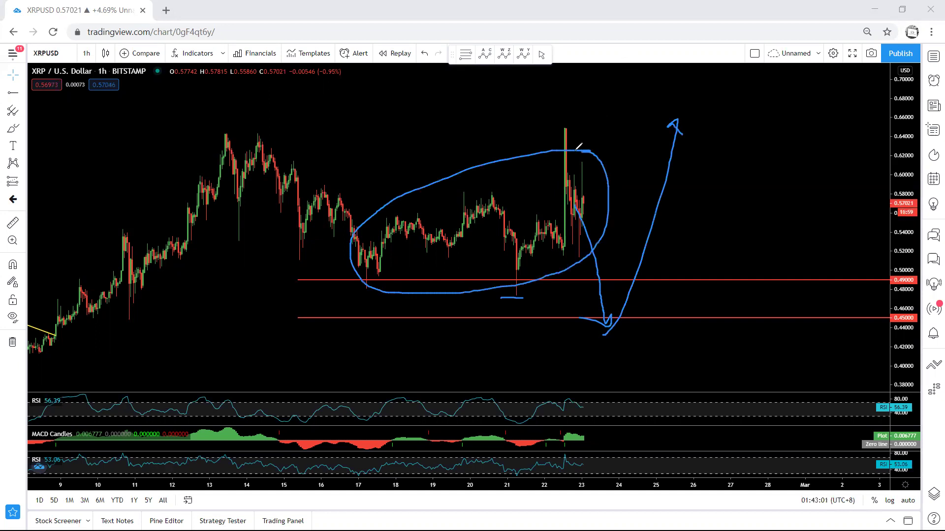
mouse_move(379, 266)
mouse_down()
mouse_move(465, 208)
mouse_move(501, 280)
mouse_up()
drag(543, 192, 558, 150)
click(624, 65)
click(628, 82)
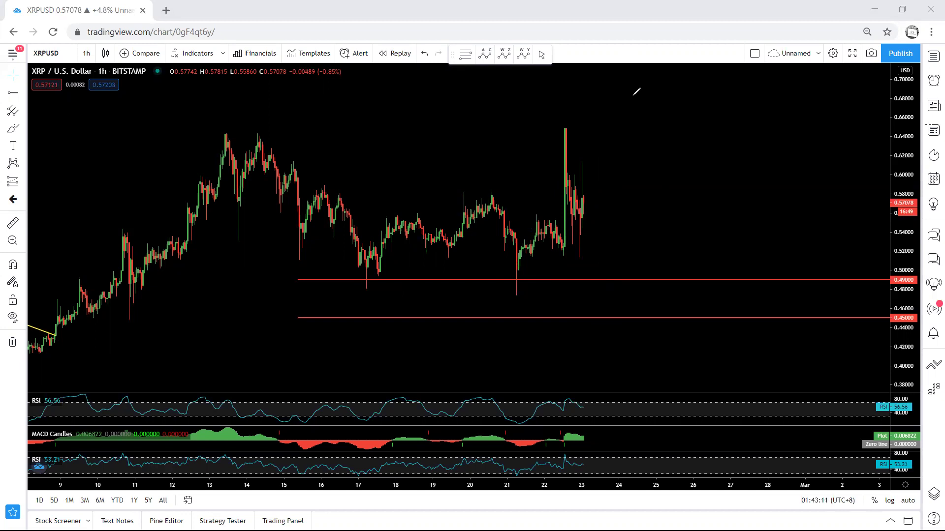
mouse_move(601, 111)
mouse_down()
mouse_move(431, 317)
mouse_move(625, 186)
mouse_move(572, 111)
mouse_up()
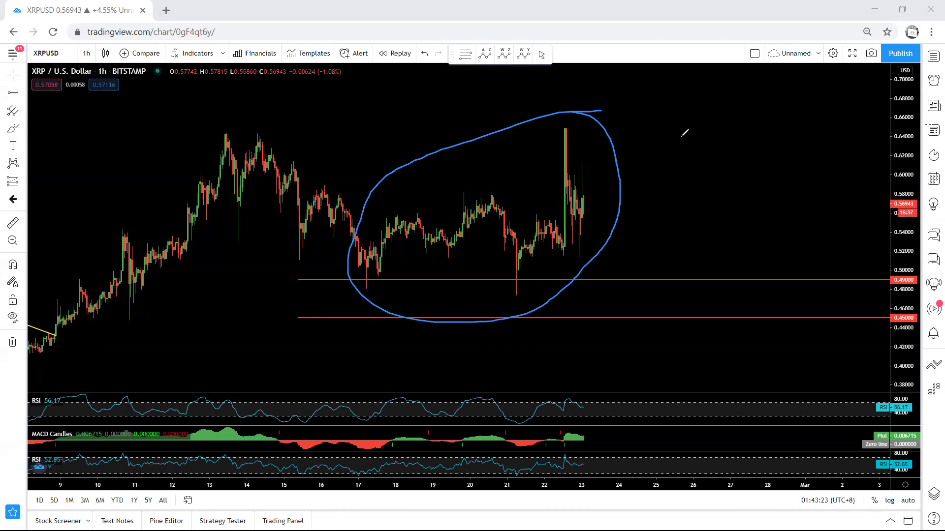
key(ctrl+z)
- Draw an arrow from the latest candles down to about 0.44 and a curved recovery arrow to about 0.65, and clear the strokes
drag(582, 195, 597, 329)
mouse_move(610, 335)
mouse_down()
mouse_move(708, 232)
mouse_move(724, 127)
mouse_move(730, 135)
mouse_up()
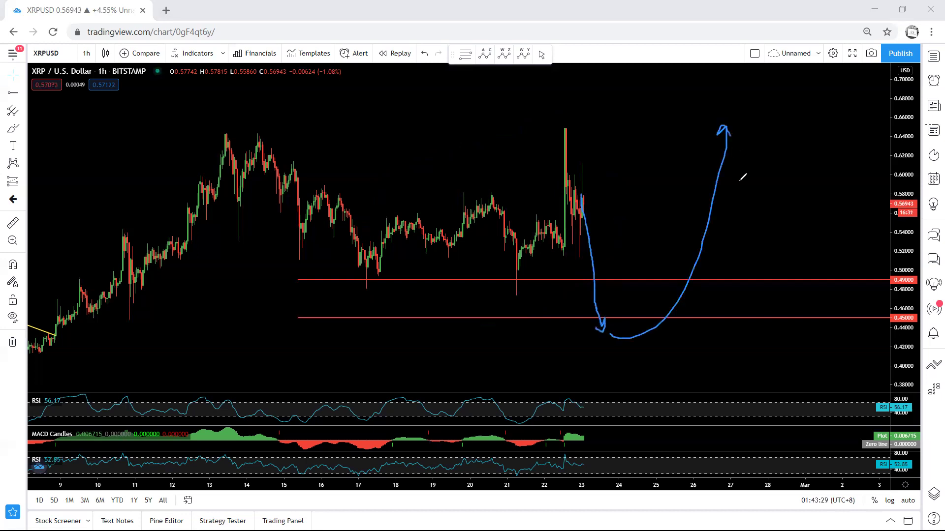
drag(797, 207, 733, 234)
click(634, 58)
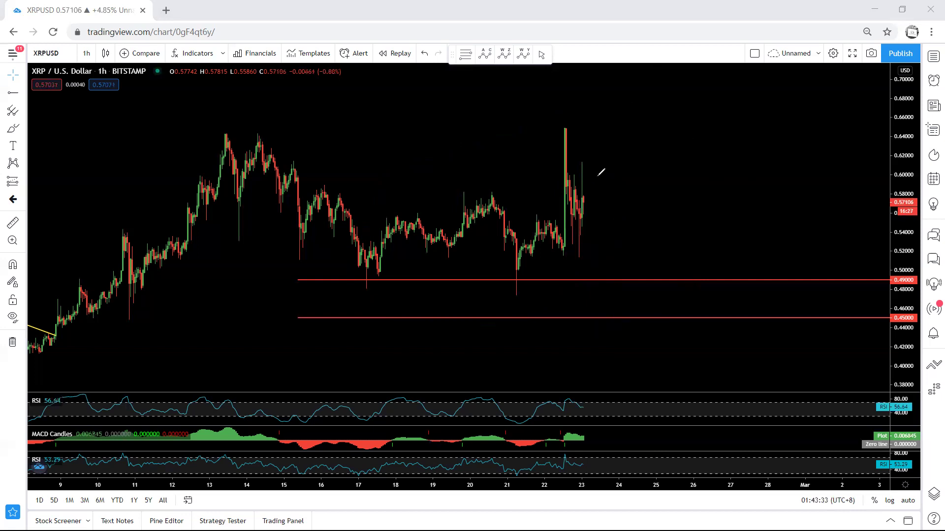
- Mark the small 21 February highs, circle the latest candles with arrows to about 0.65 and 0.51, and clear all strokes
mouse_move(531, 215)
mouse_down()
mouse_move(547, 216)
mouse_move(525, 241)
mouse_move(569, 183)
mouse_move(572, 225)
mouse_up()
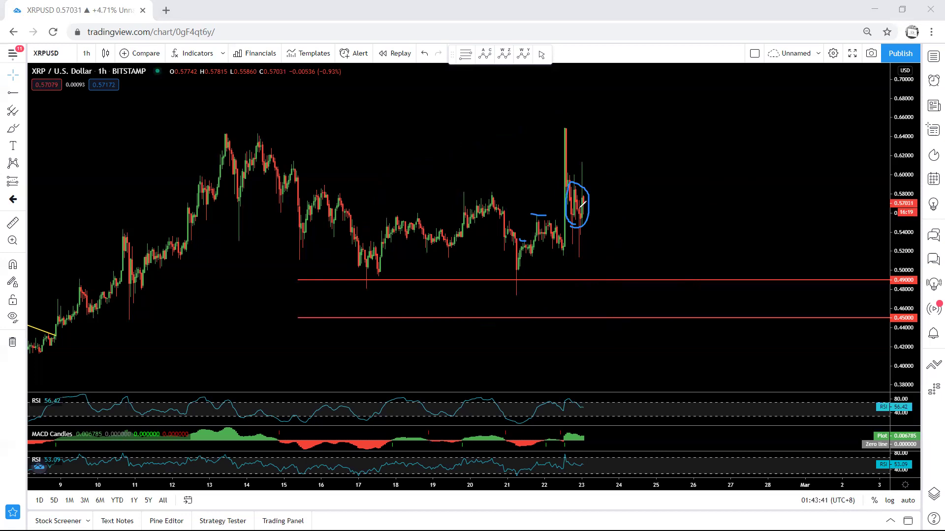
mouse_move(582, 203)
mouse_down()
mouse_move(601, 120)
mouse_move(593, 128)
mouse_move(618, 245)
mouse_move(611, 256)
mouse_up()
mouse_move(641, 207)
mouse_down()
mouse_move(595, 207)
mouse_move(605, 212)
mouse_up()
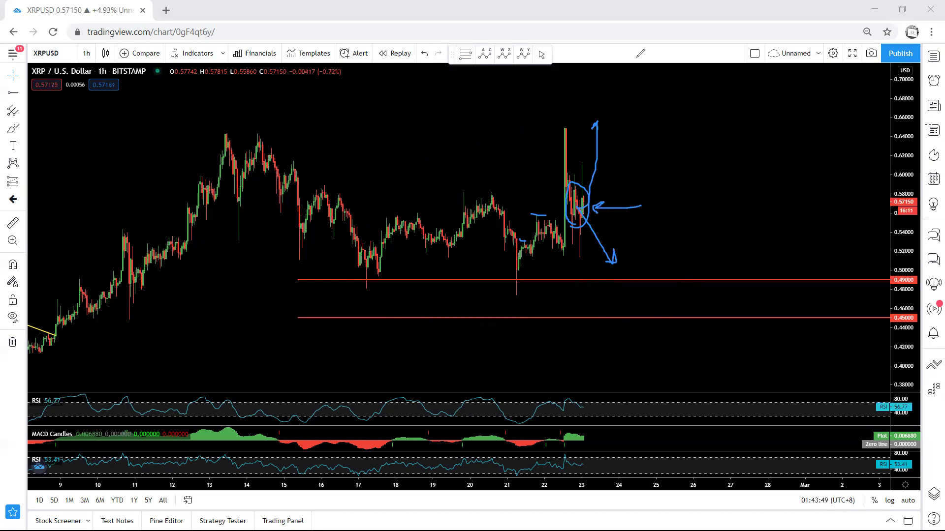
click(637, 57)
- Mark the two highs after the 21 February low, circle the 17–23 February range including the spike, and clear the drawings
drag(534, 213, 530, 236)
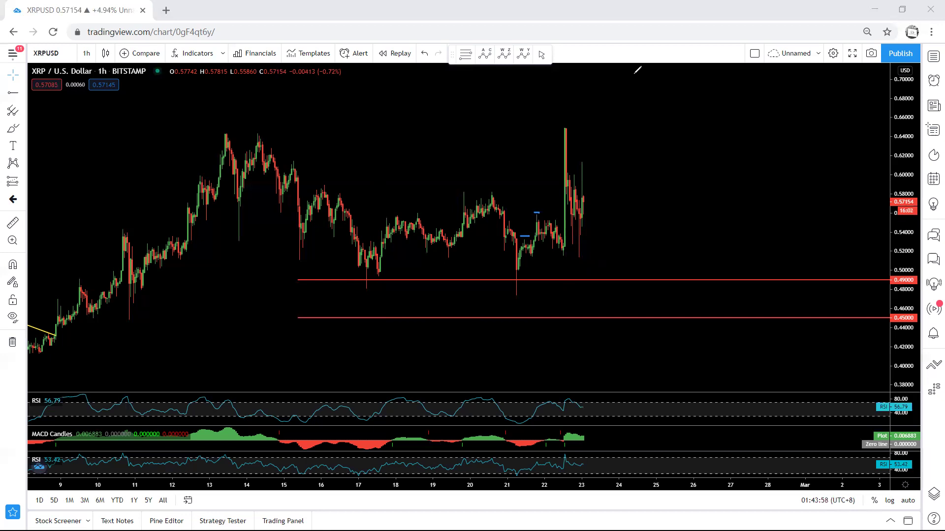
mouse_move(422, 176)
mouse_down()
mouse_move(631, 128)
mouse_move(508, 296)
mouse_move(359, 217)
mouse_move(423, 174)
mouse_up()
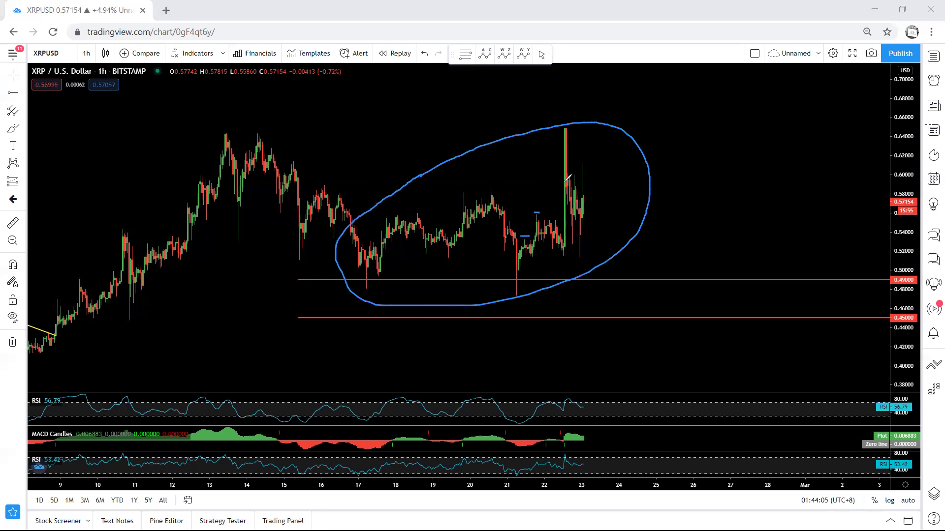
click(636, 60)
click(333, 60)
drag(397, 131, 412, 130)
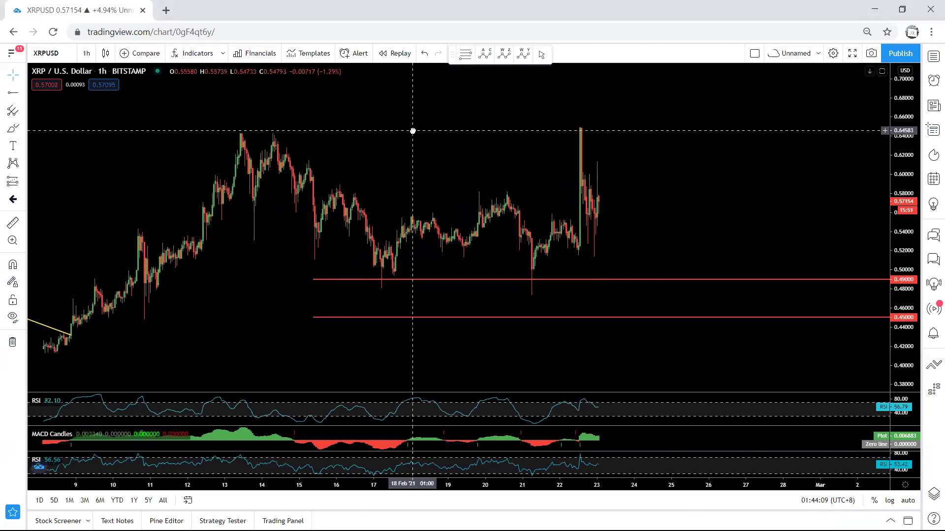